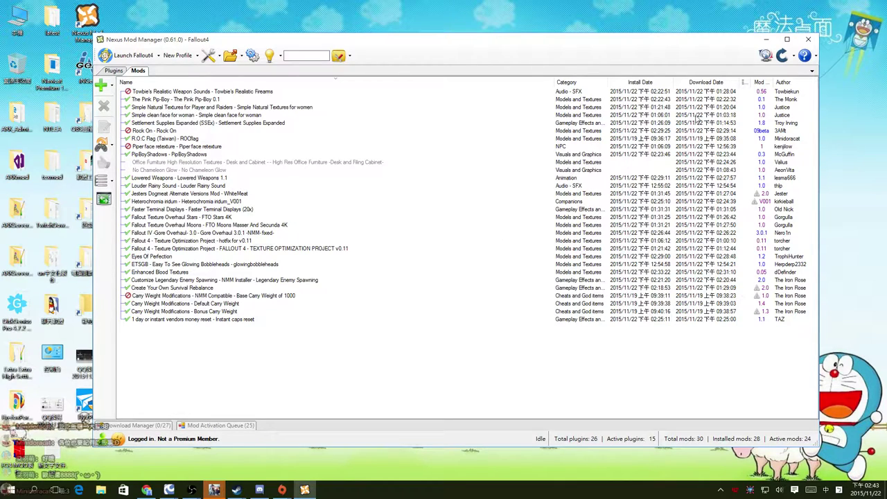
# Narrow the Name column and widen the Mod Version column, and check the installed mods for updates
pyautogui.moveTo(554, 85); pyautogui.dragTo(410, 86)
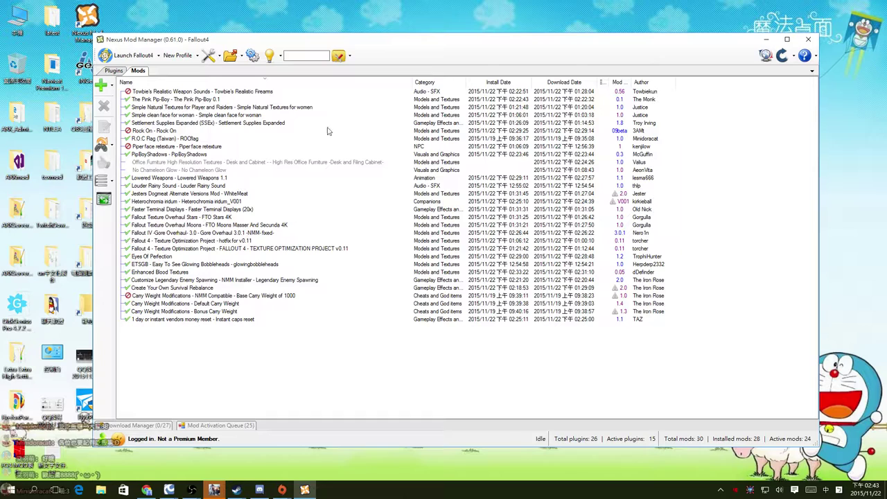
pyautogui.moveTo(628, 81); pyautogui.dragTo(652, 81)
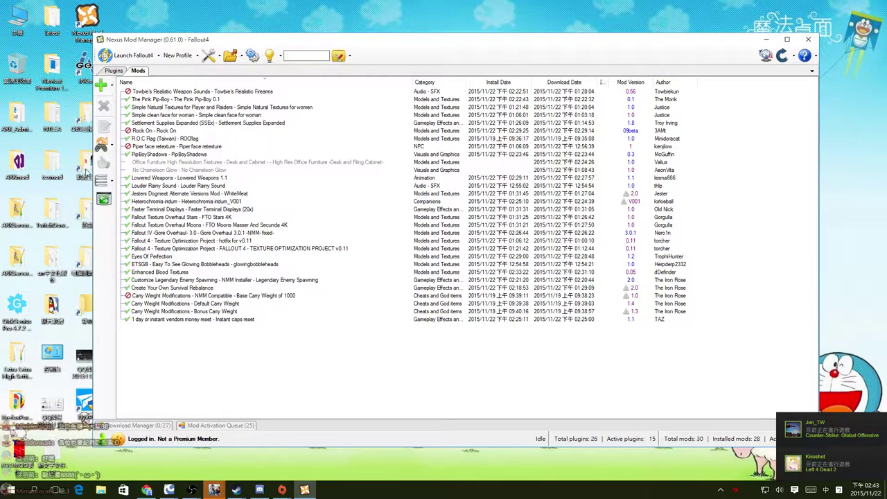
pyautogui.click(102, 146)
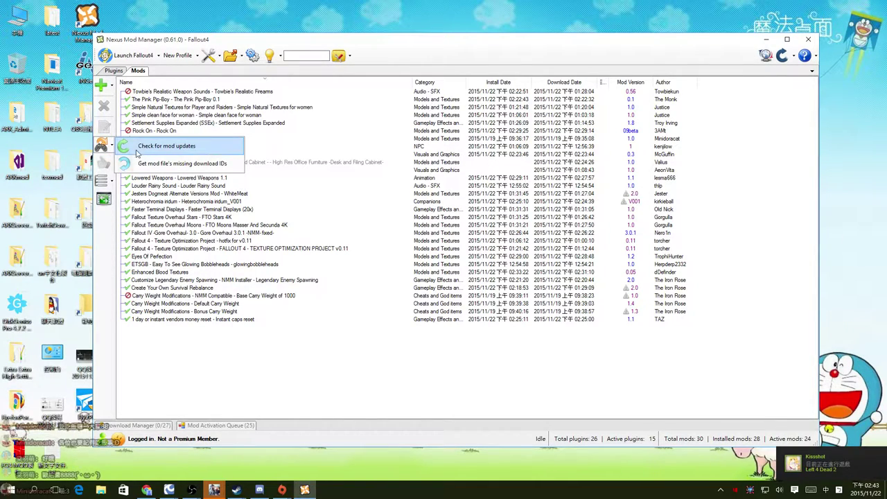
pyautogui.click(203, 150)
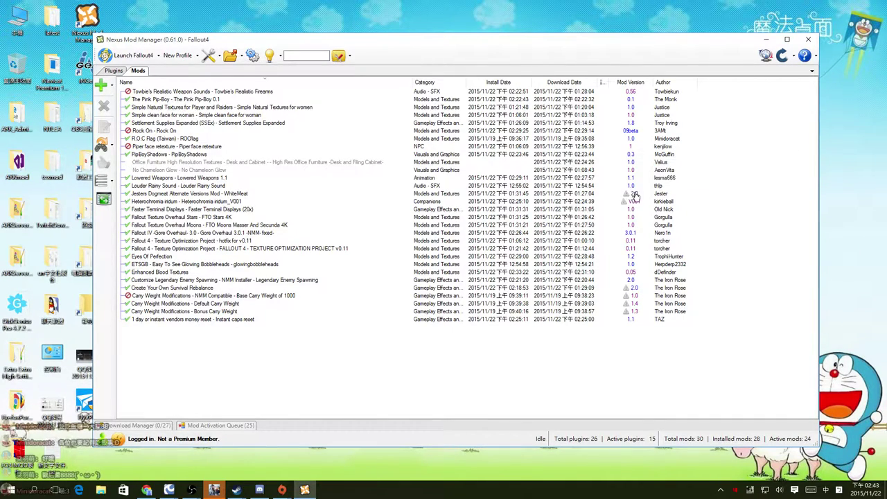
# Open the web page of the Jesters Dogmeat Alternate Versions Mod and review its available files and versions
pyautogui.click(634, 194)
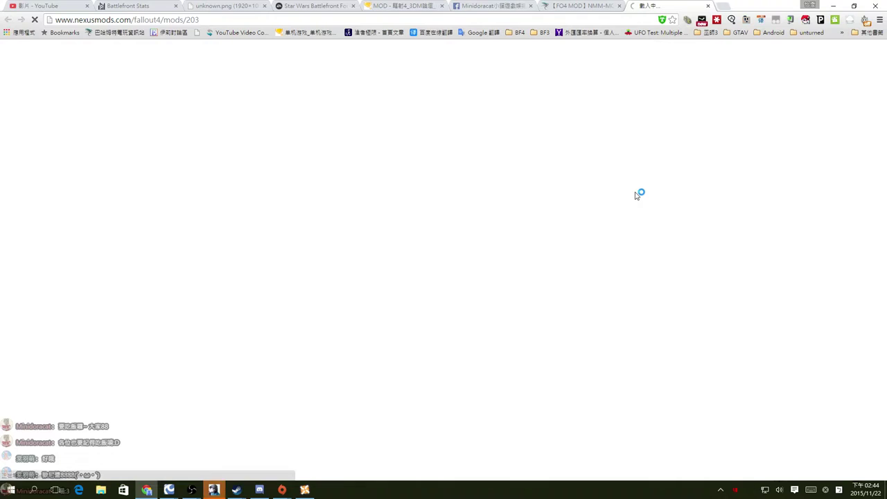
pyautogui.scroll(-3, 333, 236)
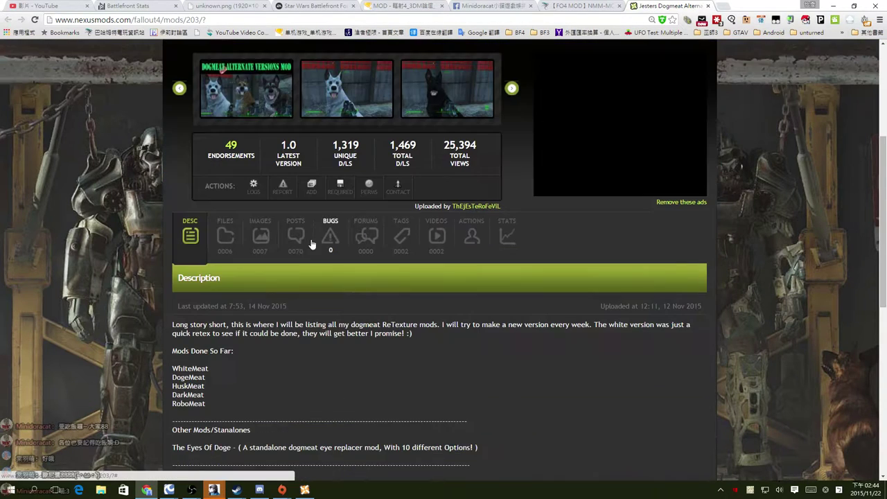
pyautogui.click(224, 233)
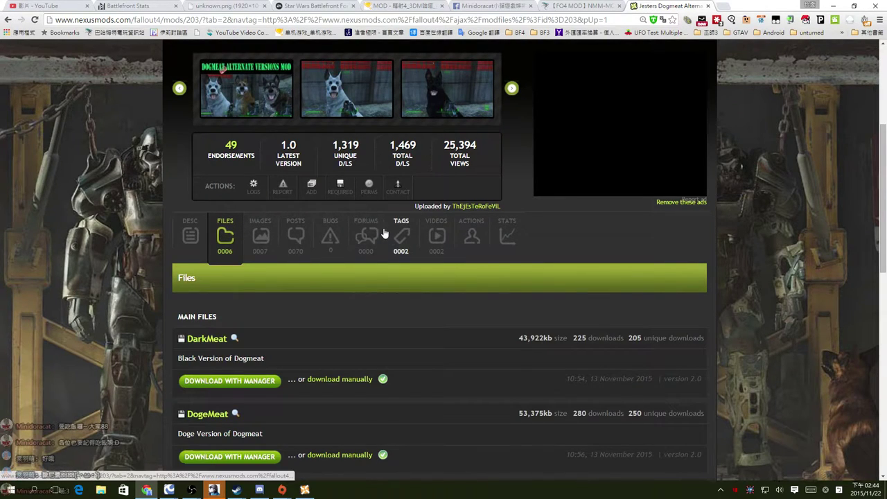
pyautogui.scroll(-4, 296, 222)
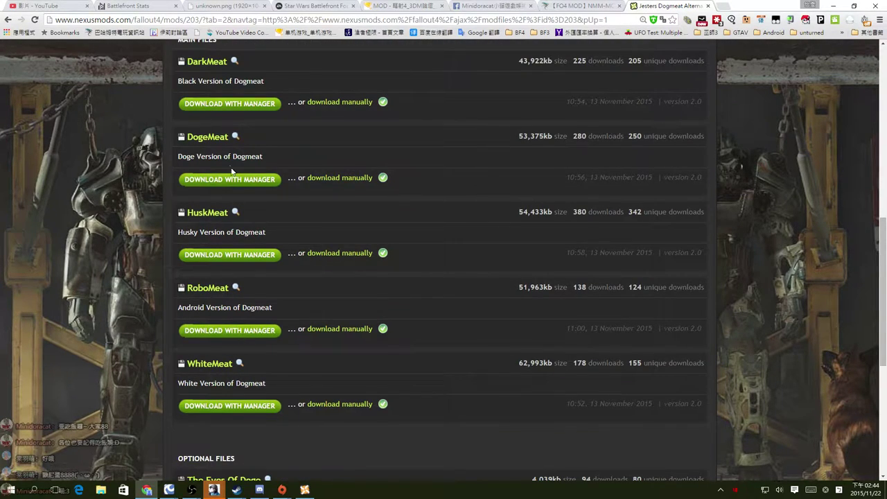
pyautogui.scroll(3, 268, 233)
pyautogui.scroll(-5, 232, 253)
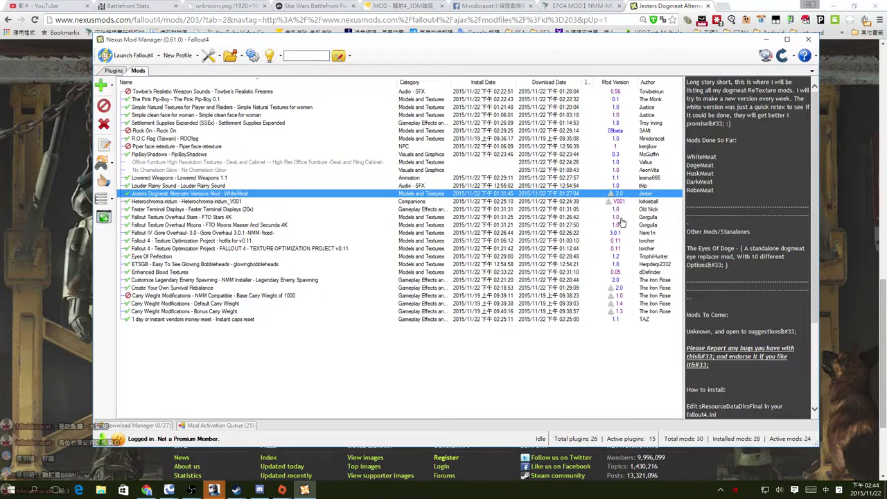
# Open the Heterochromia iridum mod's web page and compare its latest version with the version of its main file
pyautogui.click(619, 202)
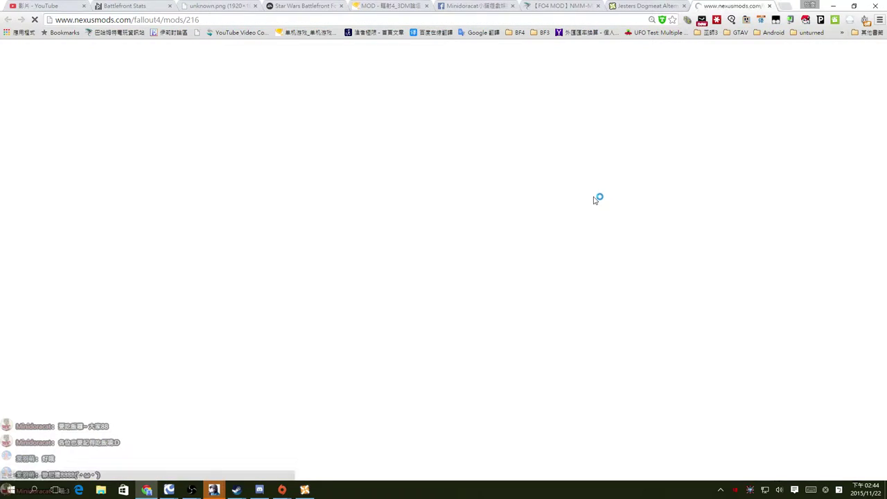
pyautogui.scroll(-3, 388, 232)
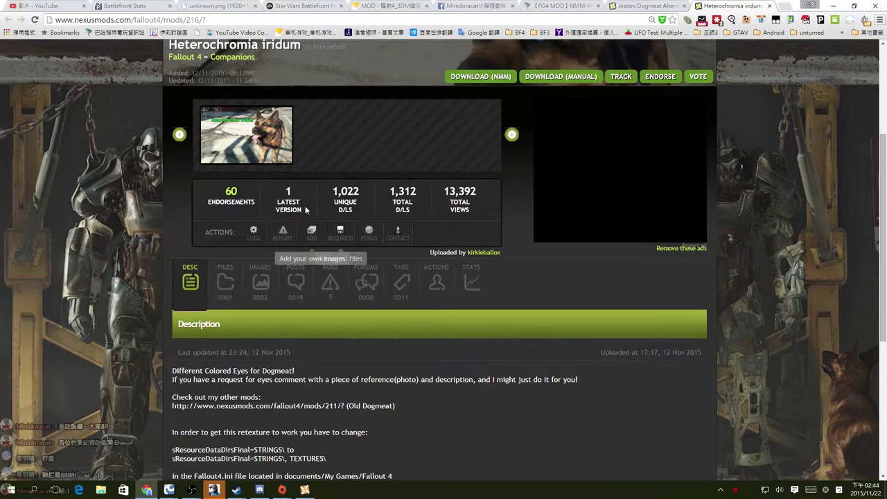
pyautogui.click(227, 280)
pyautogui.scroll(-1, 277, 264)
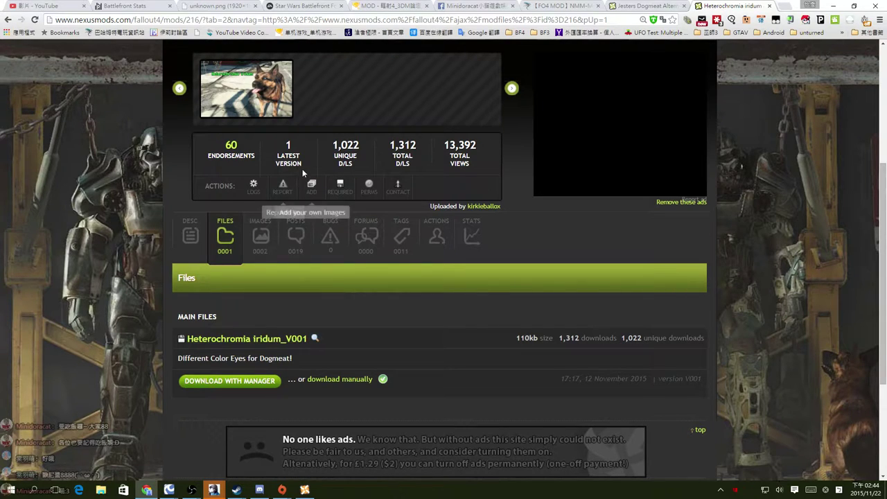
pyautogui.moveTo(285, 142); pyautogui.dragTo(303, 167)
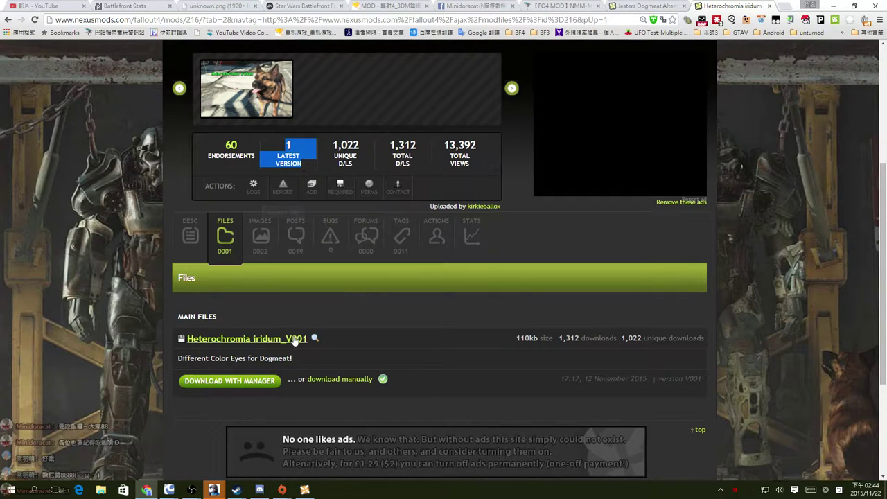
pyautogui.hotkey('alt', 'Tab')
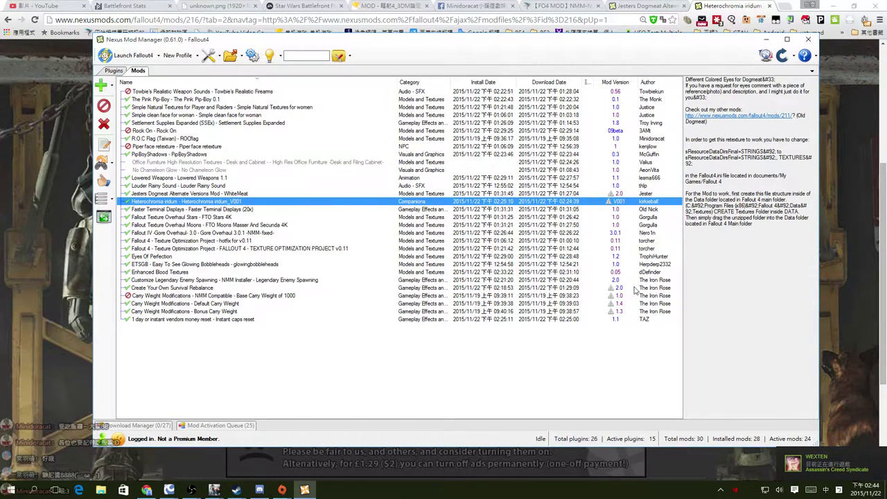
# Open the Create Your Own Survival Rebalance web page and compare its main file's version with the installed one
pyautogui.click(544, 290)
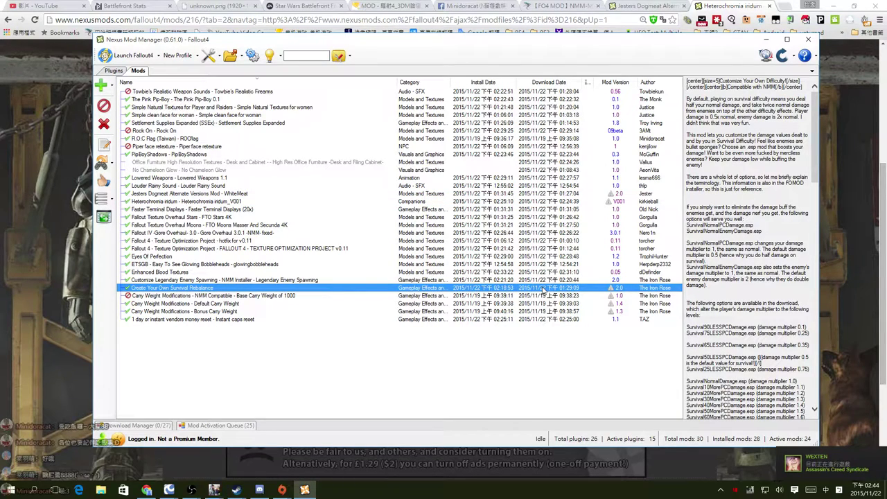
pyautogui.click(619, 289)
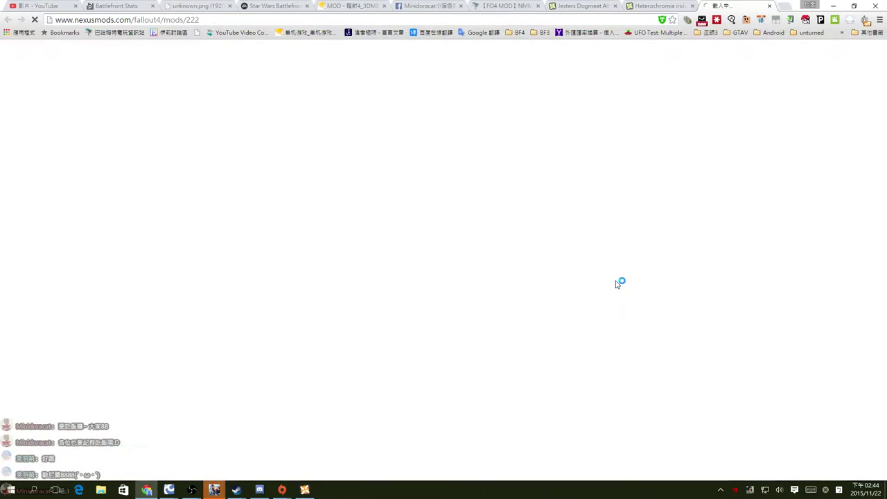
pyautogui.scroll(-3, 628, 259)
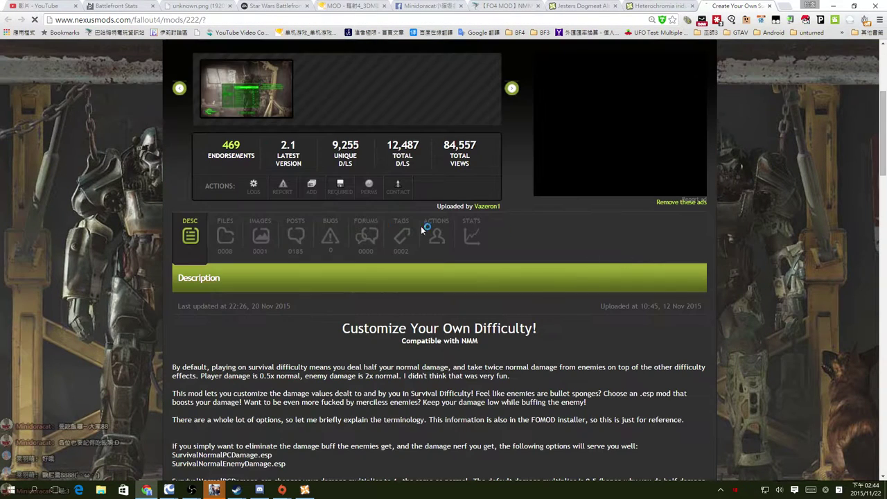
pyautogui.click(226, 233)
pyautogui.scroll(-2, 400, 248)
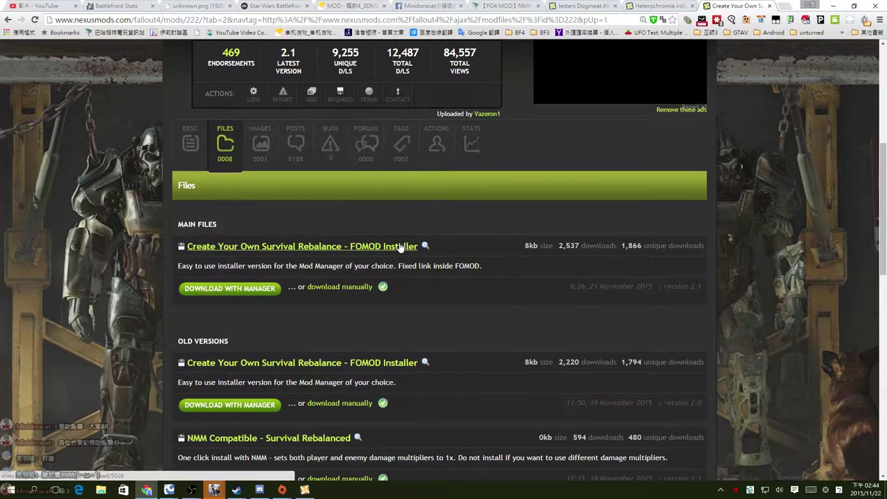
pyautogui.scroll(3, 479, 267)
pyautogui.scroll(-1, 479, 267)
pyautogui.hotkey('alt', 'Tab')
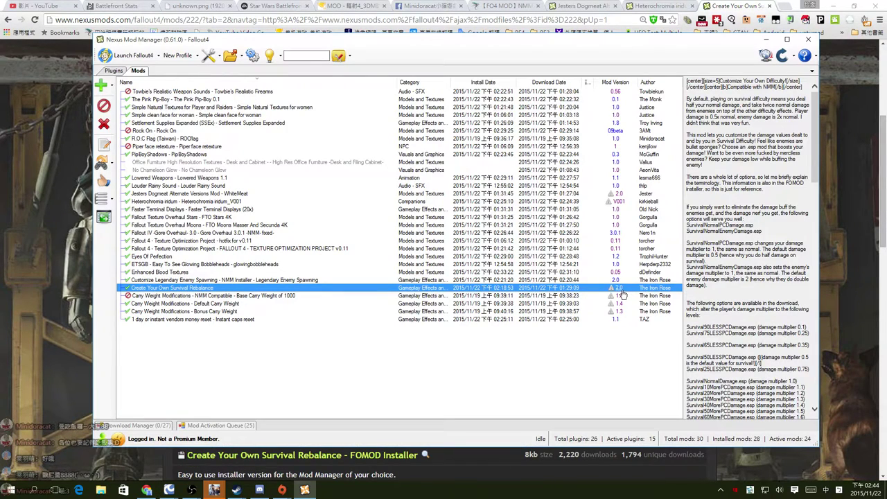
pyautogui.hotkey('alt', 'Tab')
pyautogui.hotkey('alt', 'Tab')
# Examine the three Carry Weight Modifications entries in the mod list and compare their versions and download dates
pyautogui.click(422, 305)
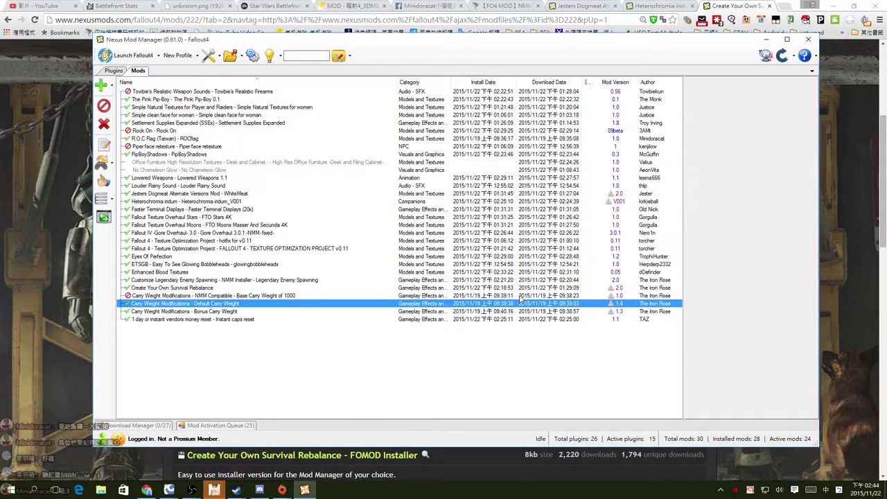
pyautogui.click(475, 296)
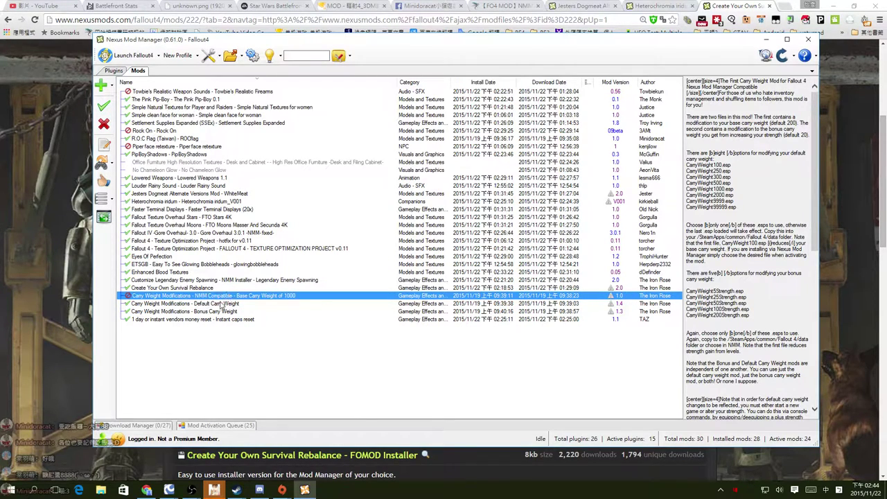
pyautogui.keyDown('shift'); pyautogui.click(223, 311); pyautogui.keyUp('shift')
pyautogui.click(302, 296)
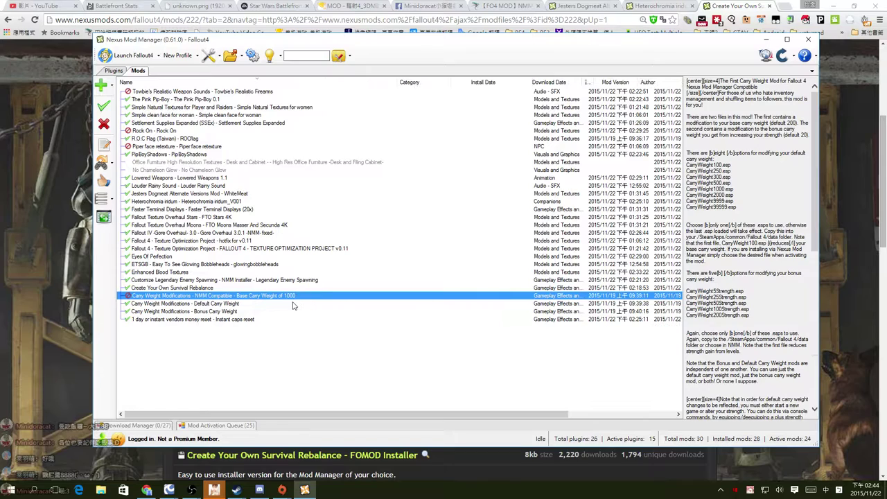
pyautogui.click(323, 311)
pyautogui.click(576, 298)
pyautogui.click(579, 305)
pyautogui.click(574, 319)
pyautogui.click(572, 311)
pyautogui.click(576, 297)
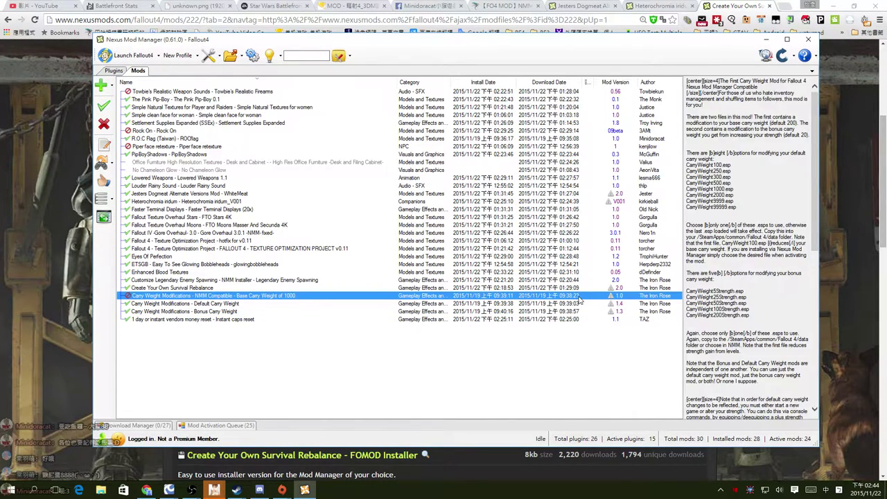
pyautogui.click(573, 311)
pyautogui.click(575, 297)
# Download "NMM Installer - Default and Bonus Carry Weight" with the manager from the Carry Weight Modifications web page, skipping the donation
pyautogui.click(621, 297)
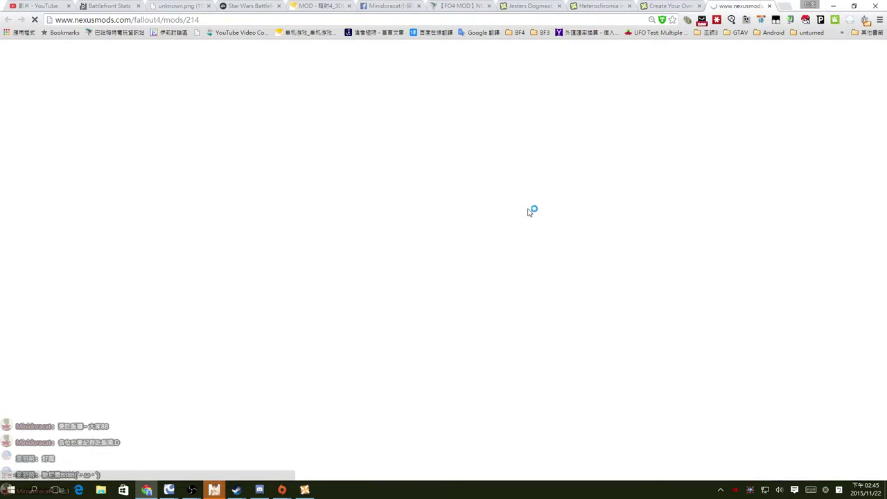
pyautogui.scroll(-3, 450, 264)
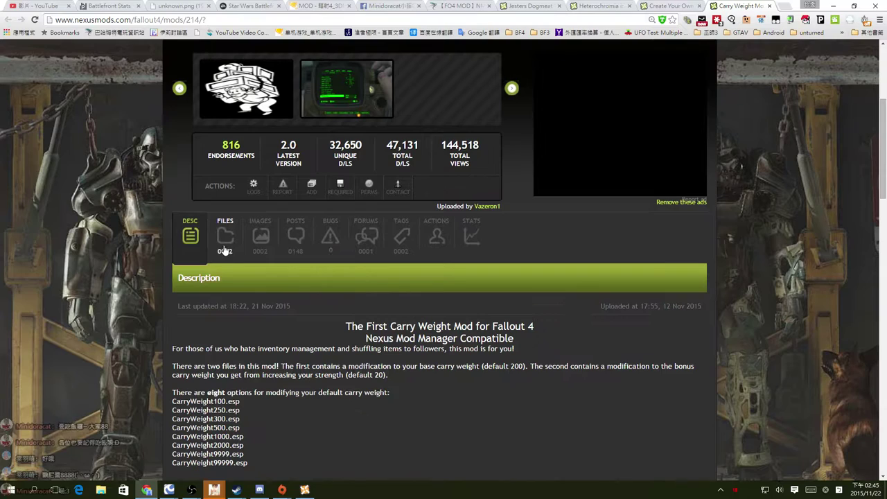
pyautogui.click(225, 239)
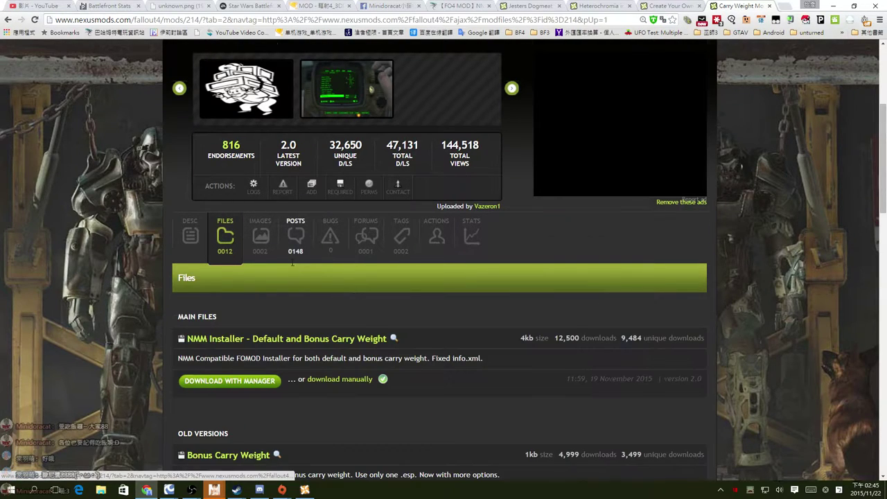
pyautogui.scroll(-2, 237, 243)
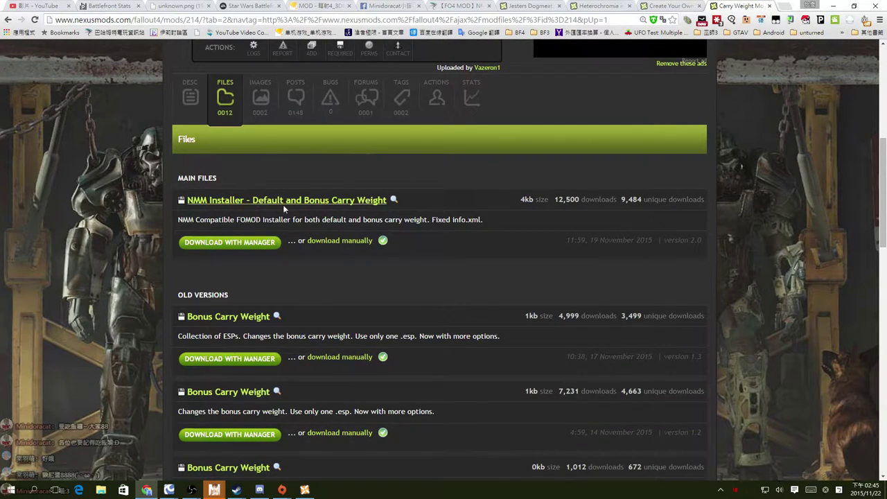
pyautogui.click(208, 244)
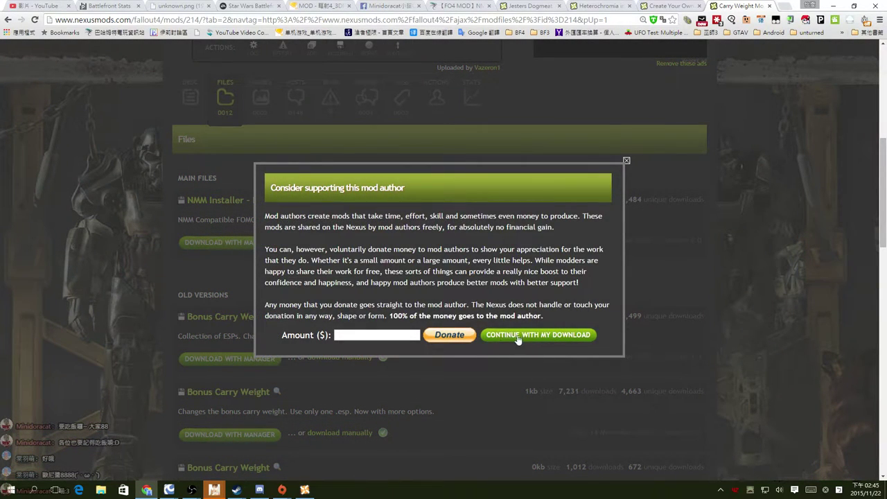
pyautogui.click(517, 337)
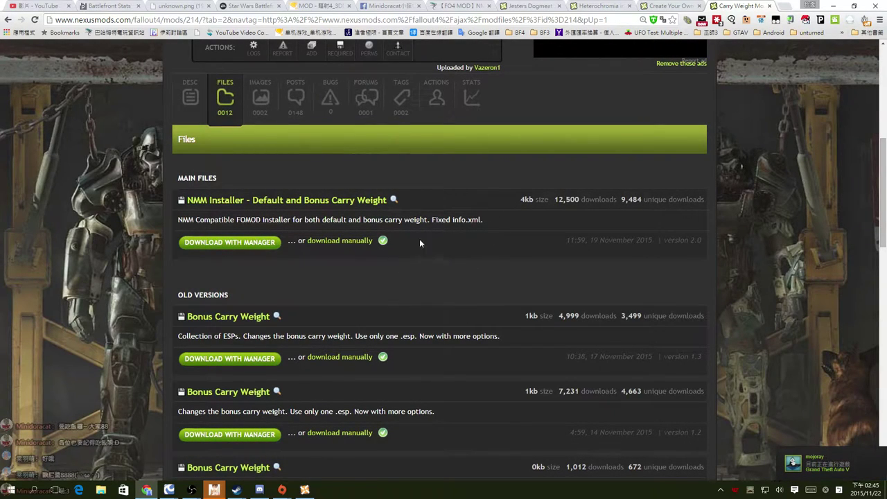
pyautogui.scroll(3, 500, 251)
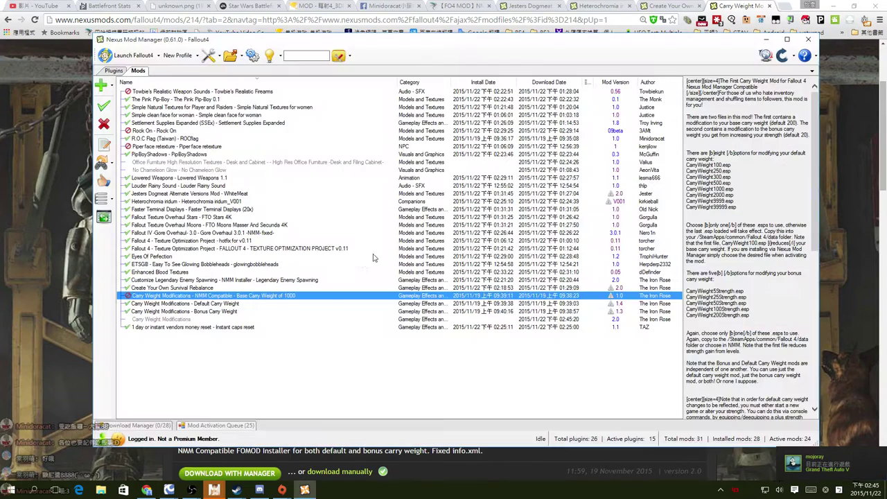
# Check the download list for the new Carry Weight Modifications installer, view that mod's installation options and cancel the installation
pyautogui.click(142, 425)
pyautogui.click(201, 409)
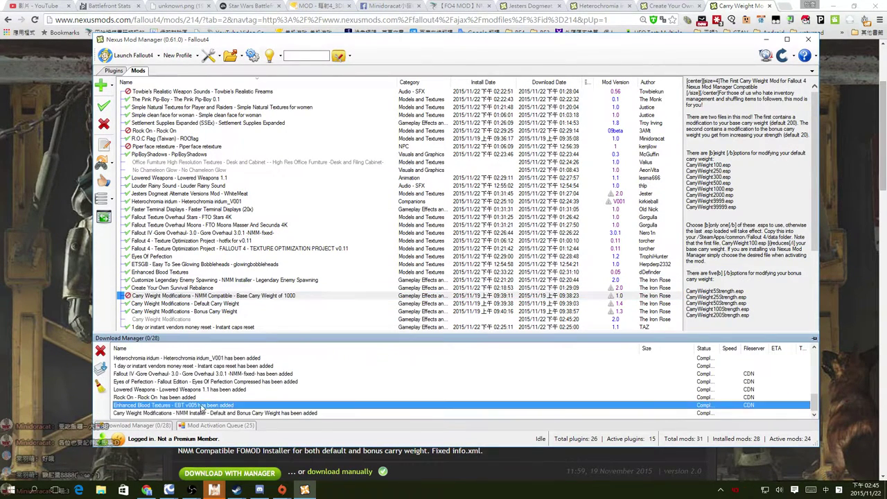
pyautogui.click(183, 320)
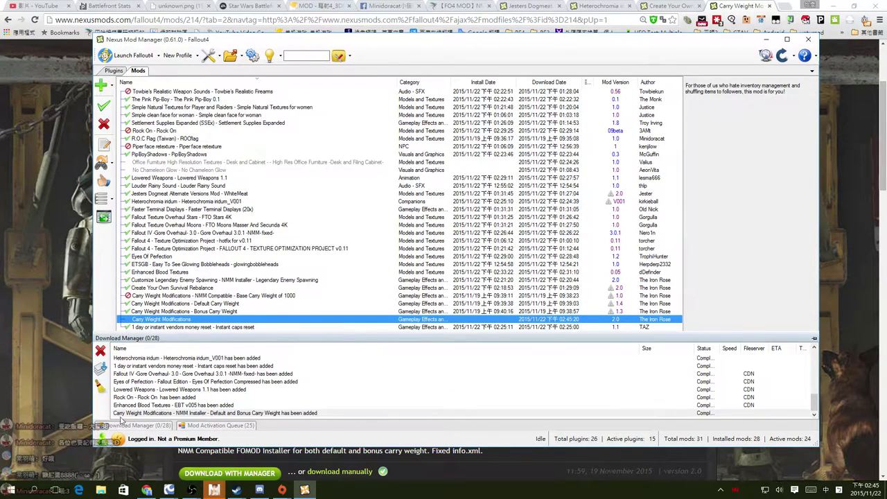
pyautogui.doubleClick(188, 319)
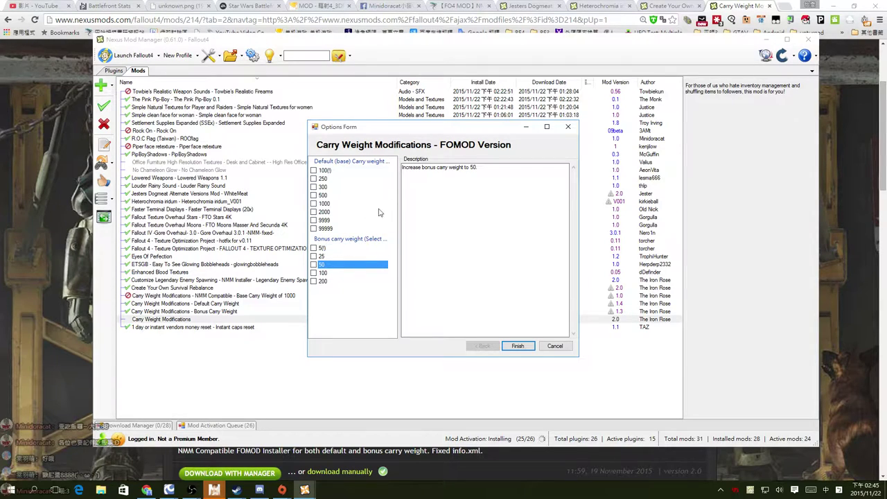
pyautogui.click(567, 350)
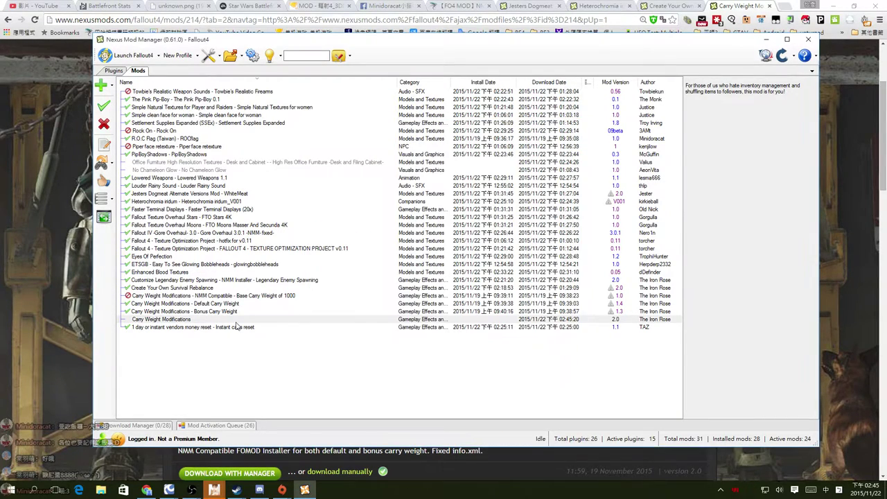
# Check the plugin list for the plugins installed by the old Carry Weight Modifications
pyautogui.click(230, 312)
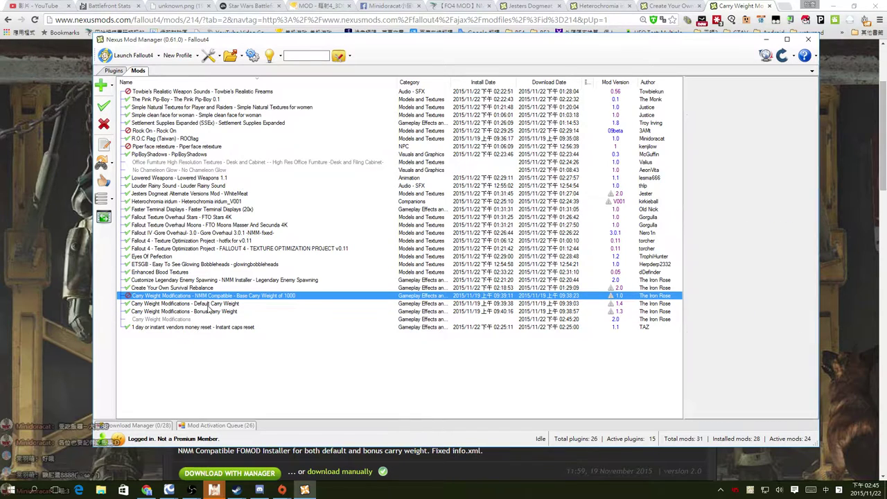
pyautogui.click(112, 72)
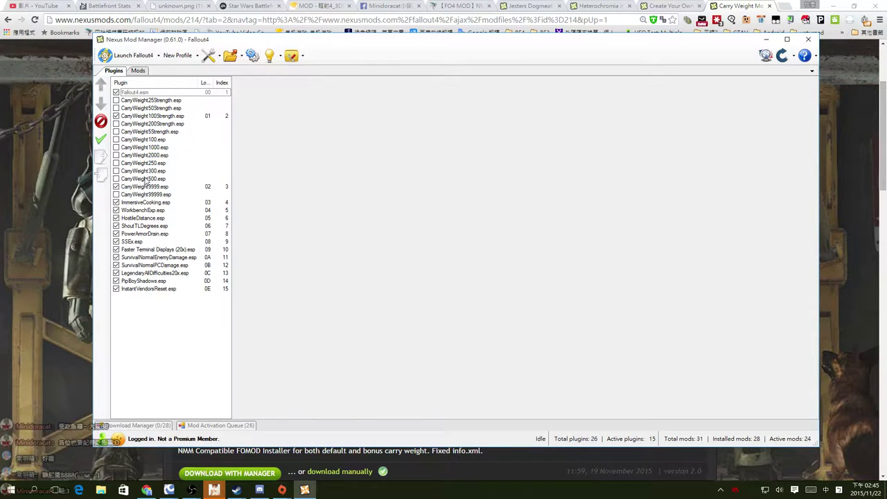
pyautogui.click(138, 71)
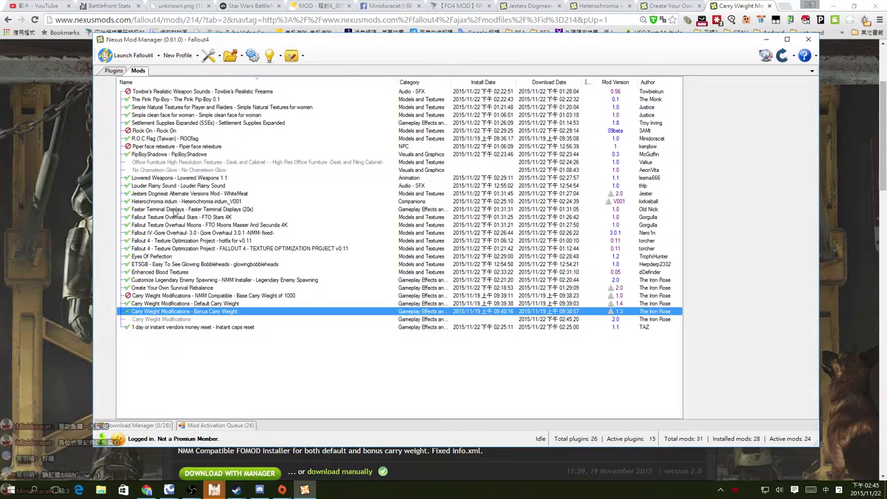
# Deactivate the old Bonus Carry Weight and Default Carry Weight mods and check that their plugins are gone from the plugin list
pyautogui.doubleClick(167, 312)
pyautogui.doubleClick(152, 305)
pyautogui.click(153, 311)
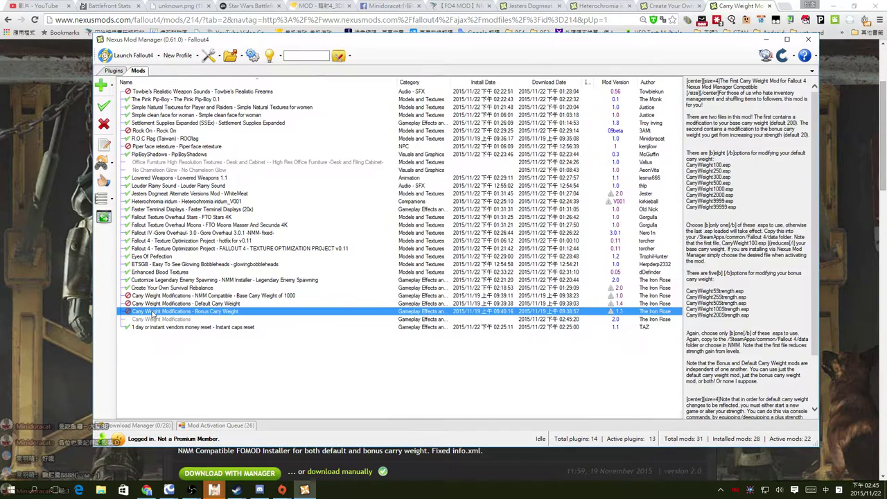
pyautogui.click(115, 72)
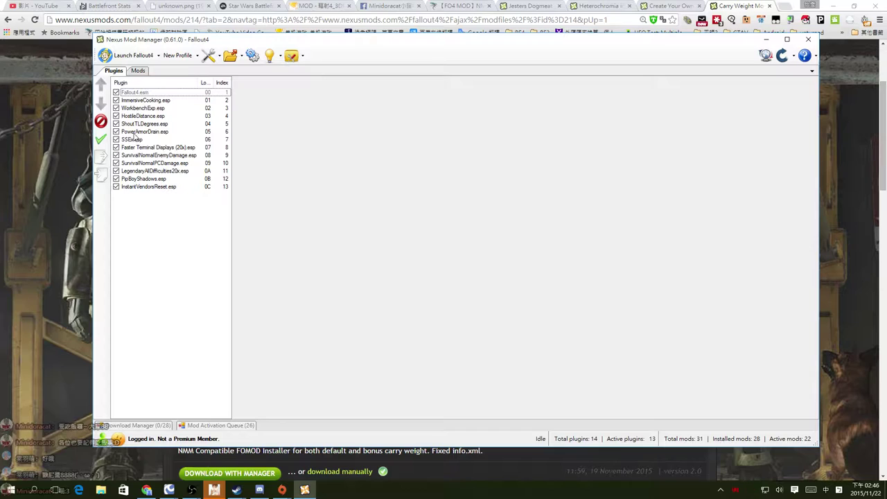
pyautogui.click(141, 71)
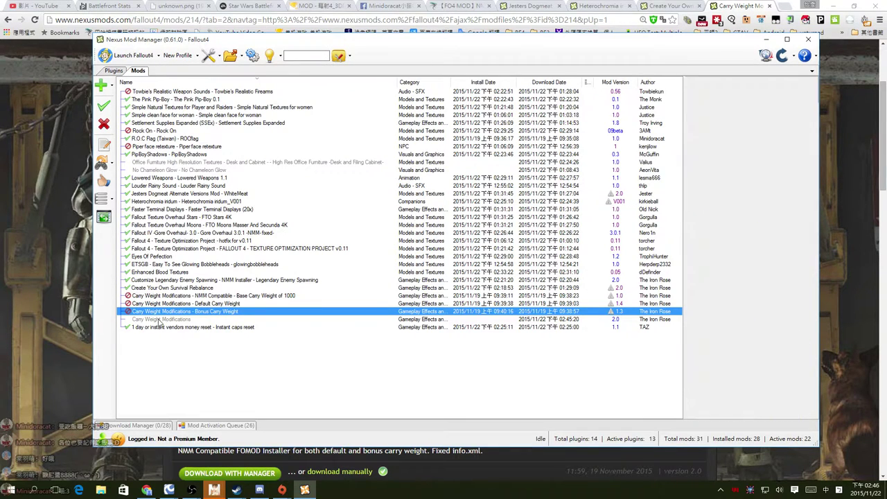
# Install Carry Weight Modifications version 2.0 with a default carry weight of 9999 and a bonus carry weight of 100
pyautogui.click(158, 319)
pyautogui.doubleClick(168, 323)
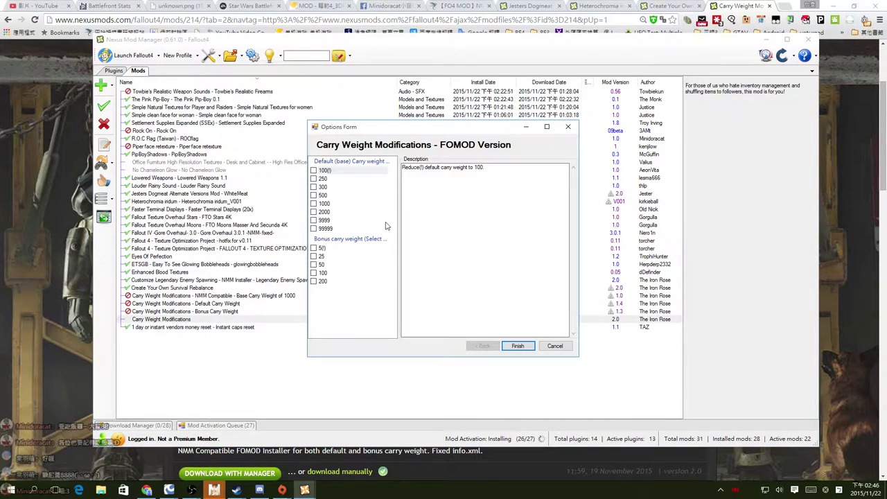
pyautogui.click(314, 221)
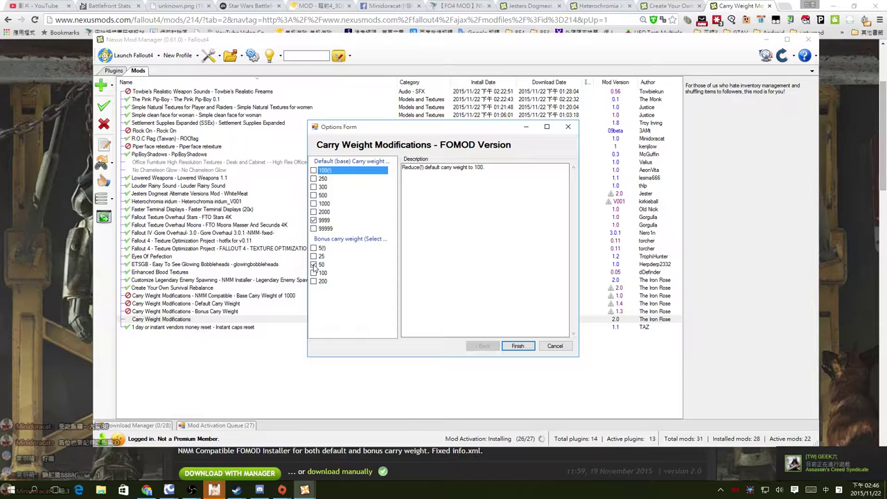
pyautogui.click(313, 265)
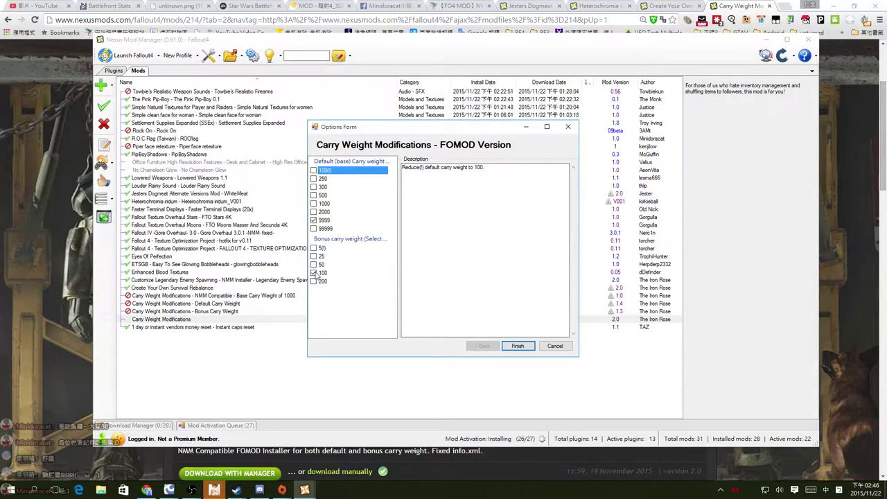
pyautogui.click(519, 346)
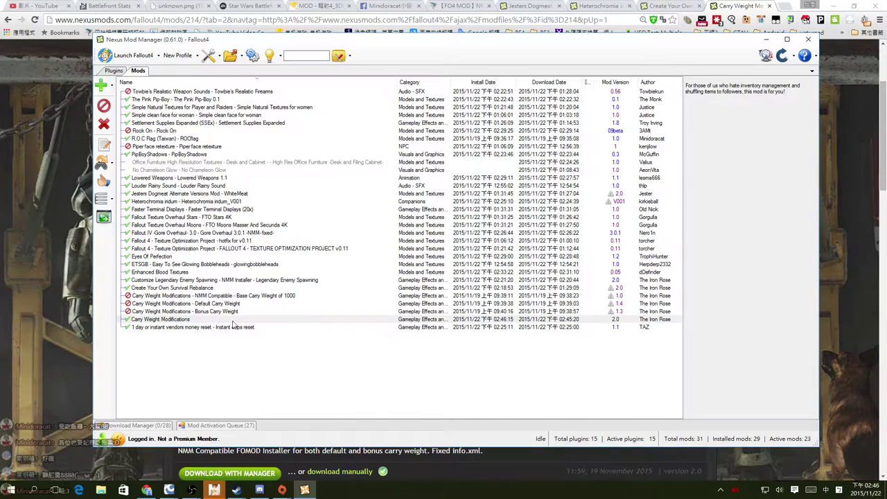
# Examine the CarryWeight9999.esp and CarryWeight100Strength.esp plugins and which mod they belong to, and return to the mod list
pyautogui.click(114, 71)
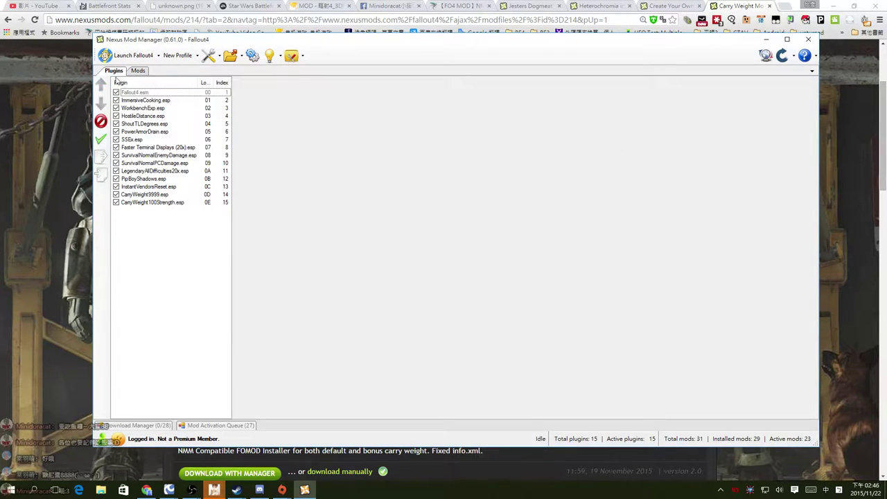
pyautogui.click(163, 195)
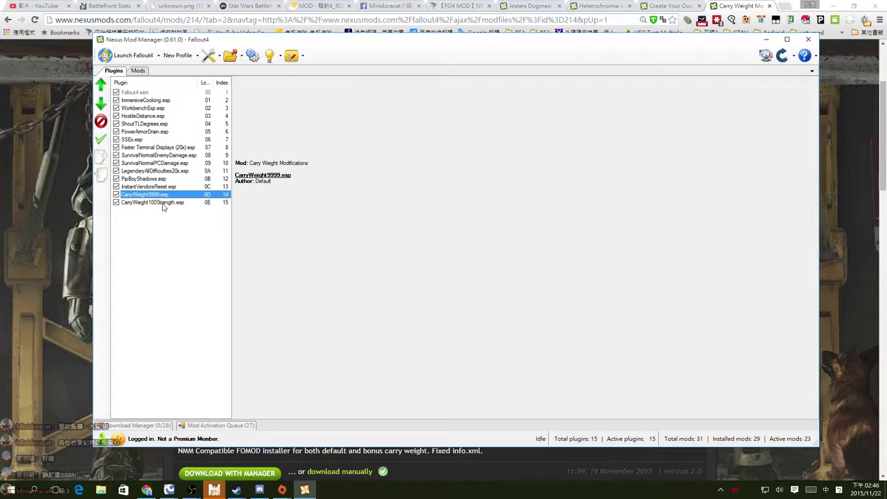
pyautogui.click(164, 202)
pyautogui.click(163, 195)
pyautogui.click(163, 201)
pyautogui.click(161, 196)
pyautogui.click(163, 201)
pyautogui.click(161, 197)
pyautogui.click(163, 202)
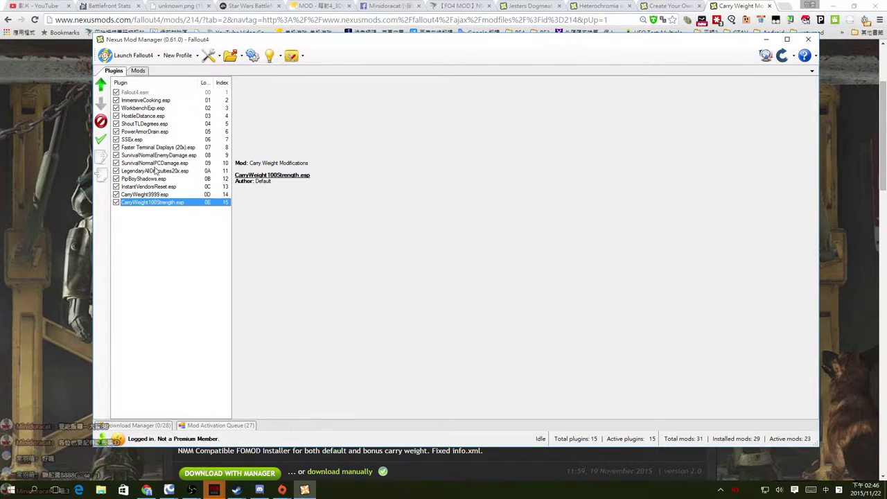
pyautogui.click(138, 72)
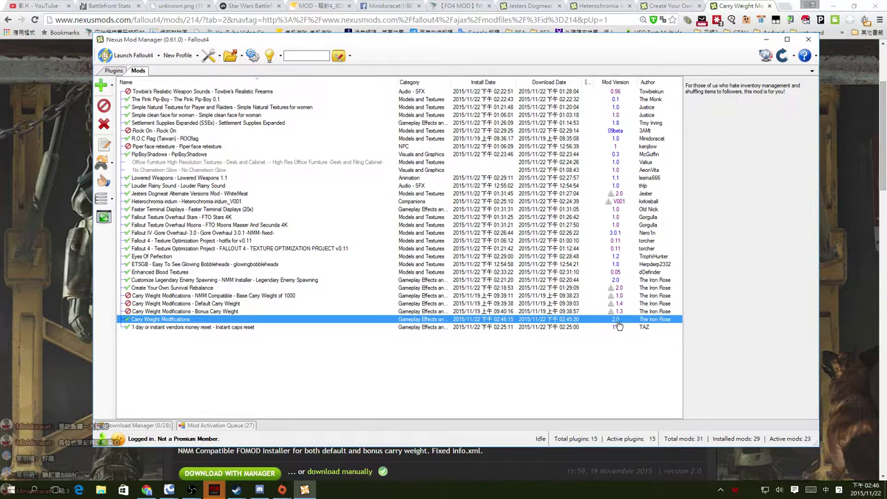
# Delete the old "Carry Weight Modifications - NMM Compatible - Base Carry Weight of 1000" mod and clear the remaining selection
pyautogui.click(253, 312)
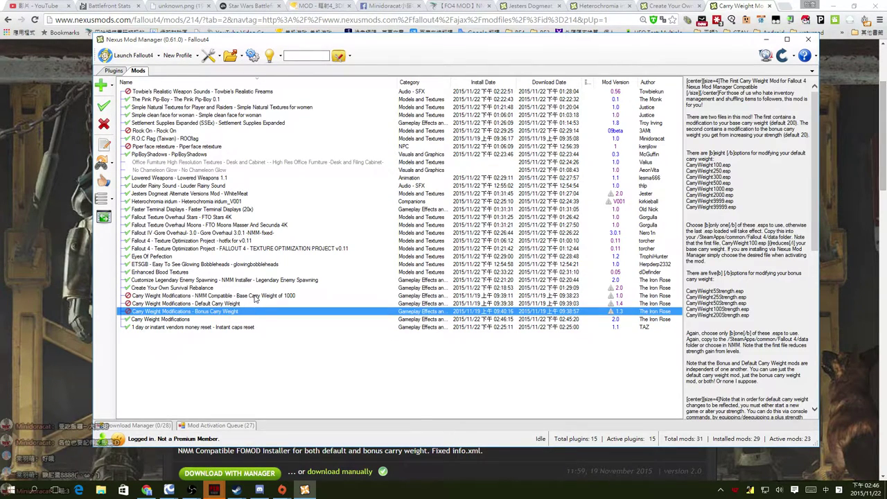
pyautogui.keyDown('shift'); pyautogui.click(253, 296); pyautogui.keyUp('shift')
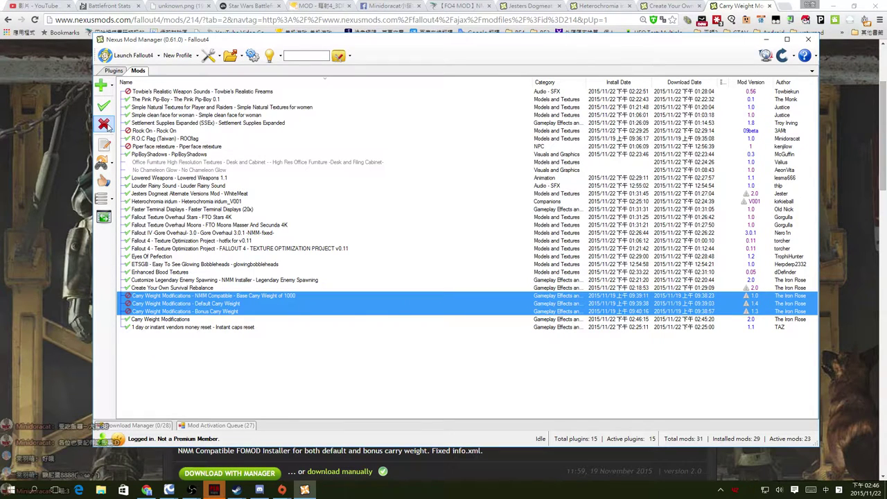
pyautogui.click(104, 123)
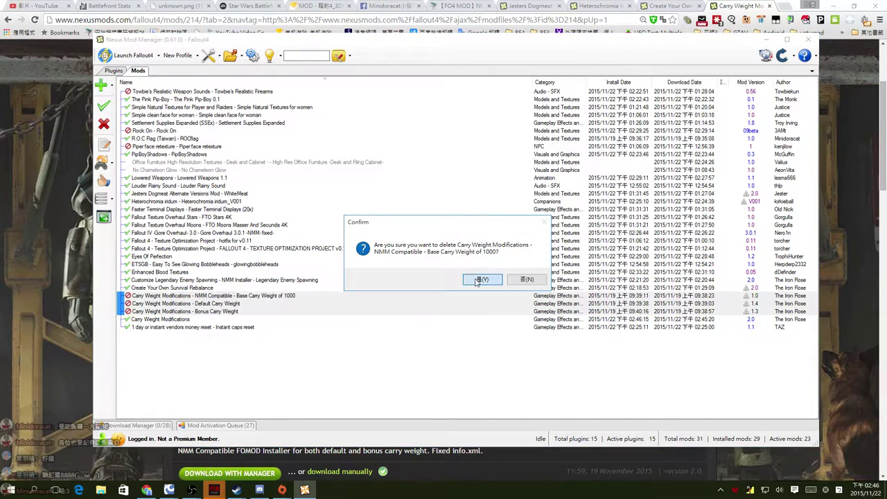
pyautogui.click(483, 280)
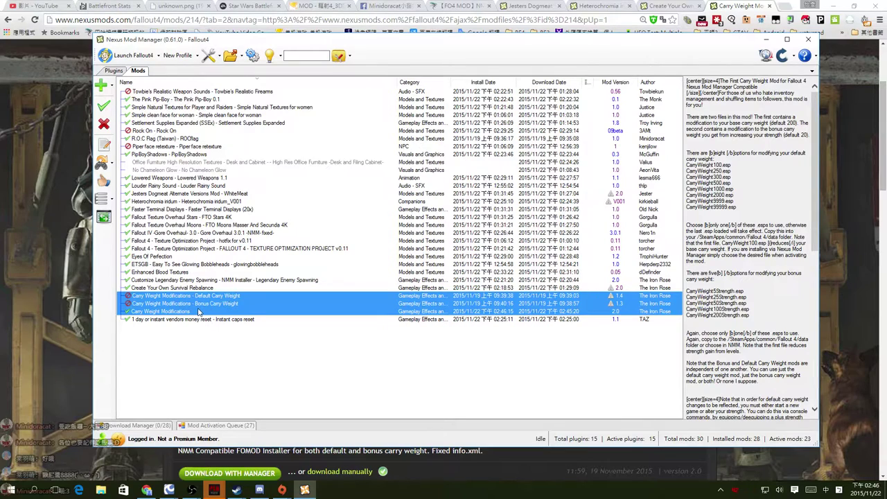
pyautogui.click(198, 312)
pyautogui.click(194, 332)
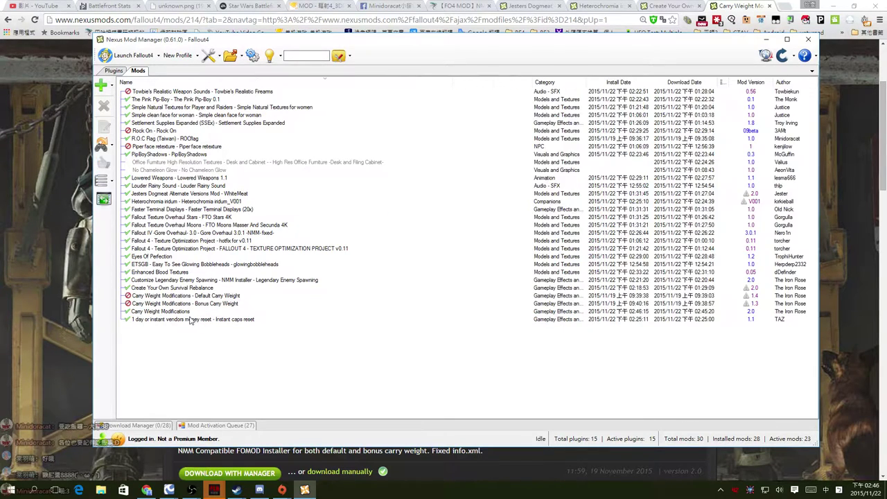
# Delete the old "Default Carry Weight" and "Bonus Carry Weight" entries of Carry Weight Modifications
pyautogui.click(194, 312)
pyautogui.click(206, 297)
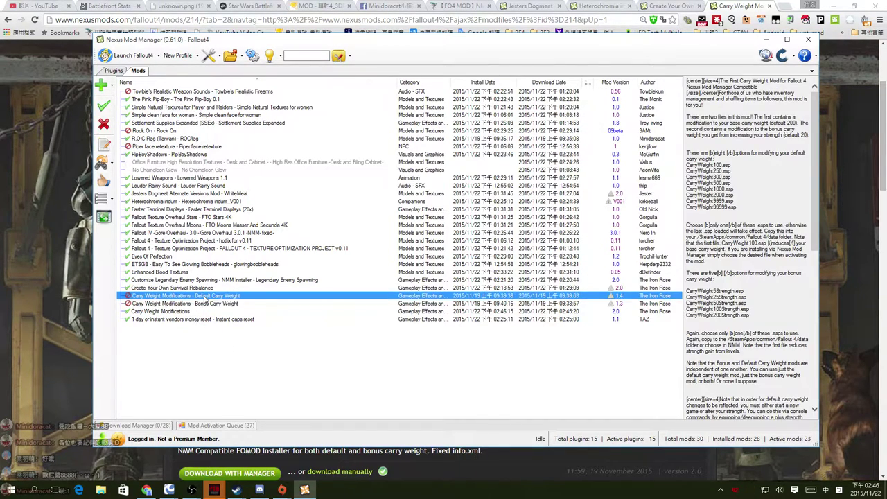
pyautogui.click(103, 124)
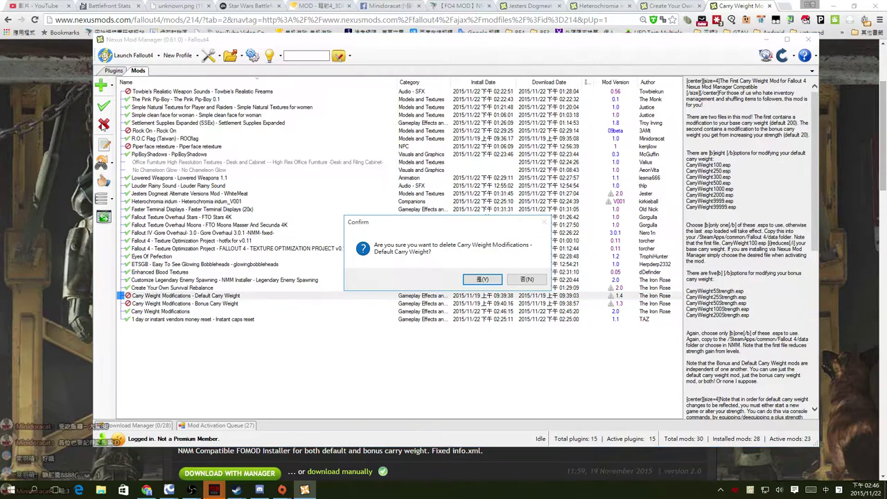
pyautogui.click(481, 280)
pyautogui.click(103, 124)
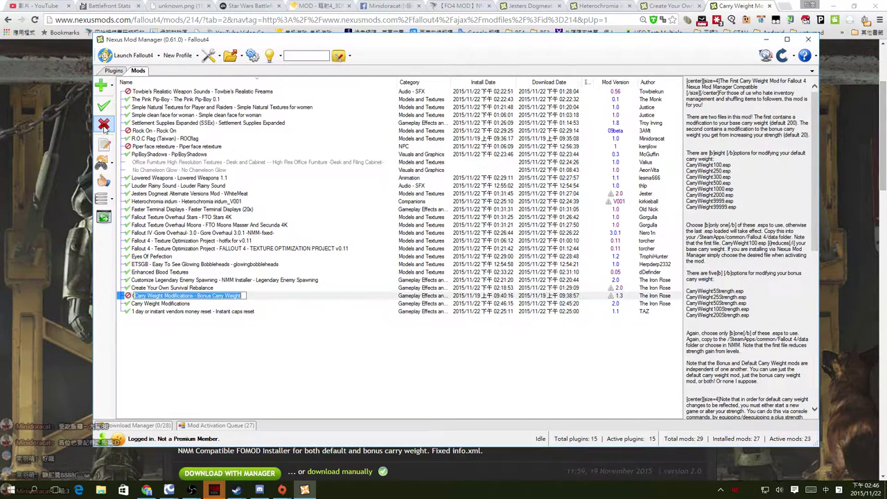
pyautogui.click(481, 280)
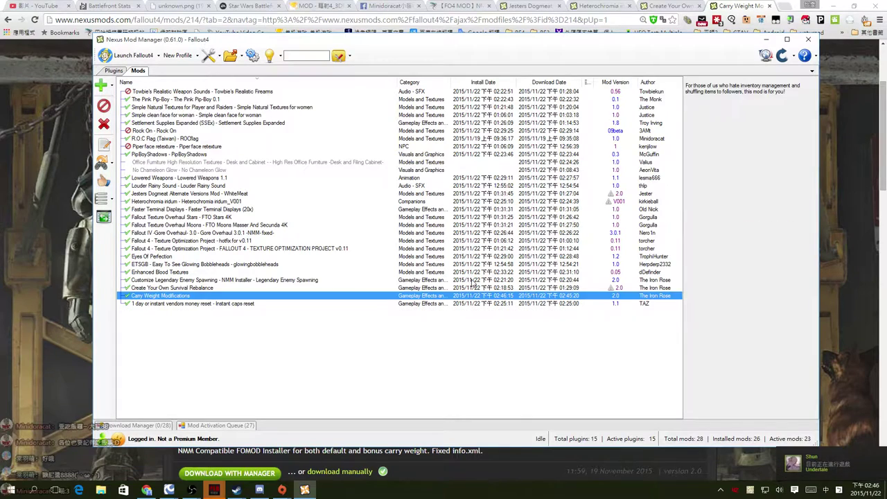
# Clear the mod selection and narrow the Name column of the mod list
pyautogui.click(521, 346)
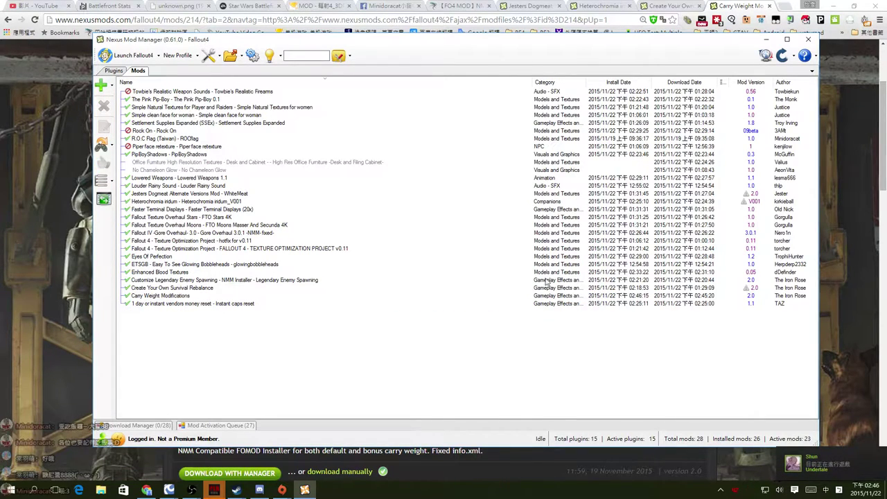
pyautogui.moveTo(531, 82); pyautogui.dragTo(399, 82)
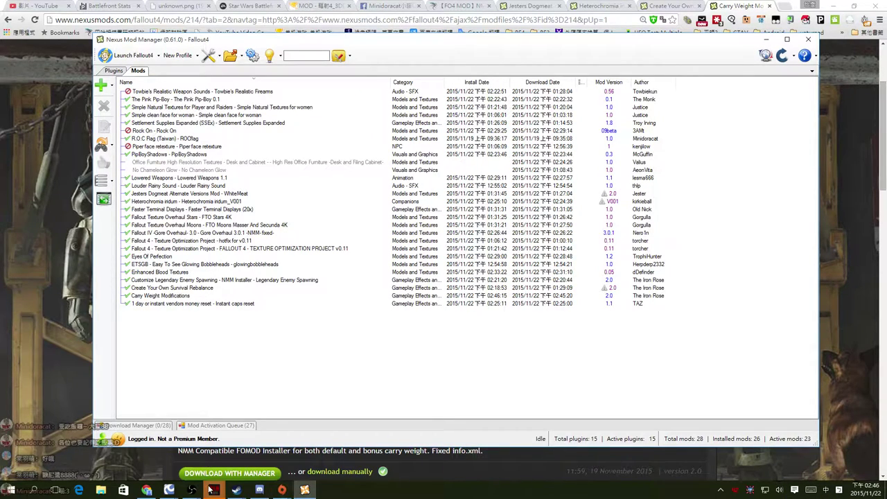
# Switch to the browser, look through the Facebook fan page's posts and open the YouTube video manager's list of videos
pyautogui.moveTo(192, 490)
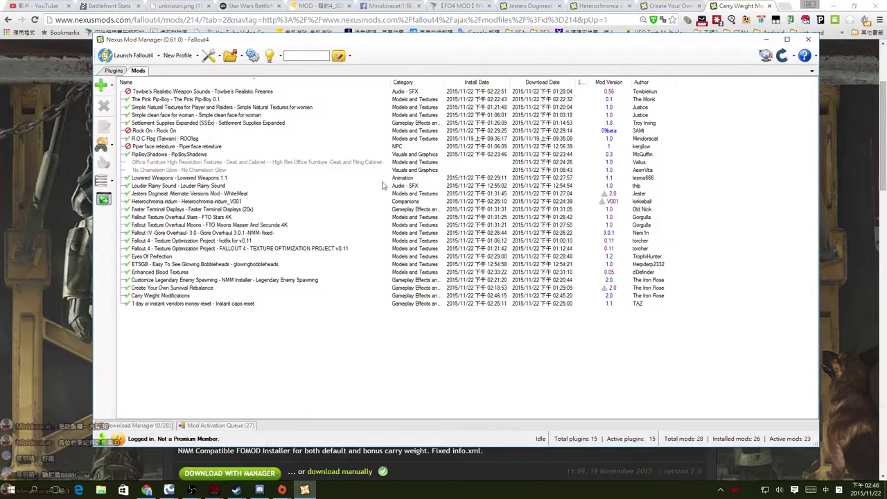
pyautogui.click(408, 7)
pyautogui.scroll(-4, 421, 257)
pyautogui.scroll(-1, 421, 256)
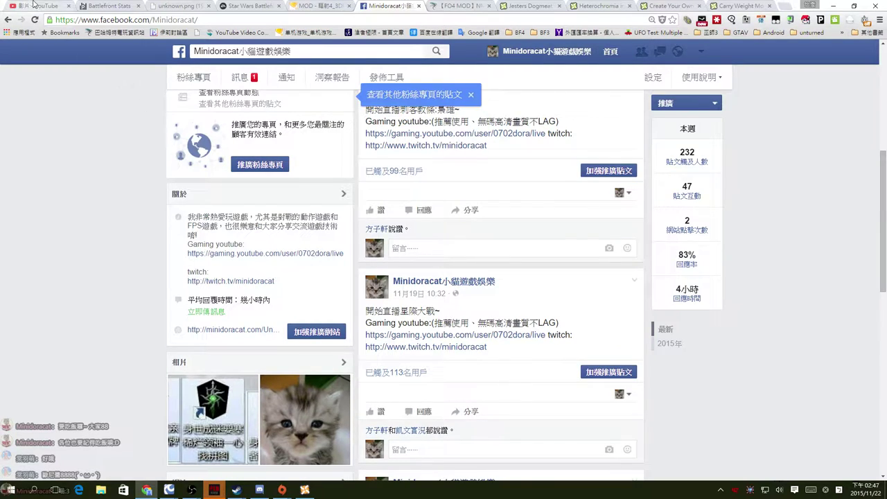
pyautogui.click(34, 5)
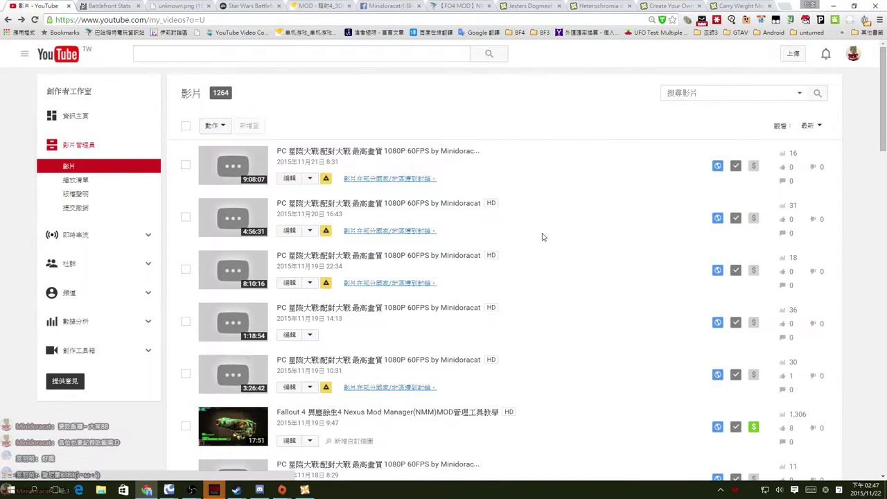